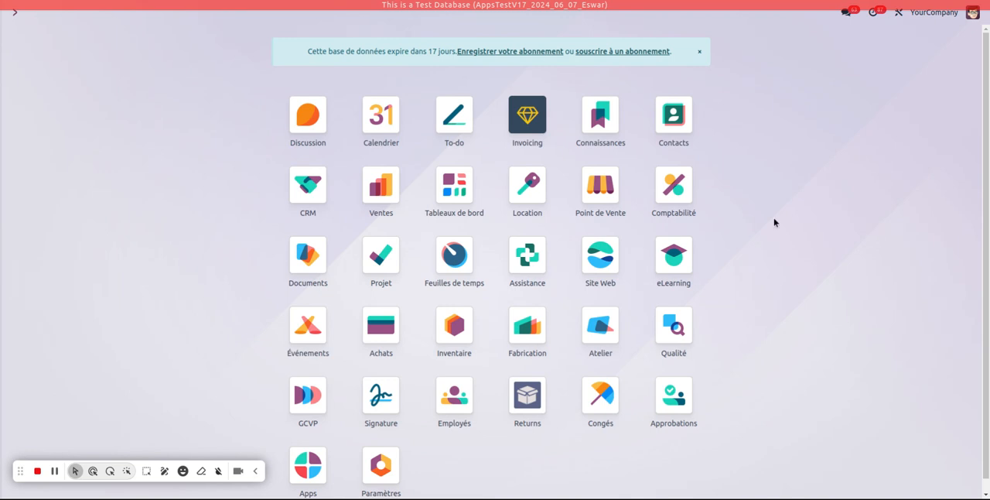
# Step: Open the Office Design project in the Projet app, and start a new activity type in the project configuration
pyautogui.click(380, 255)
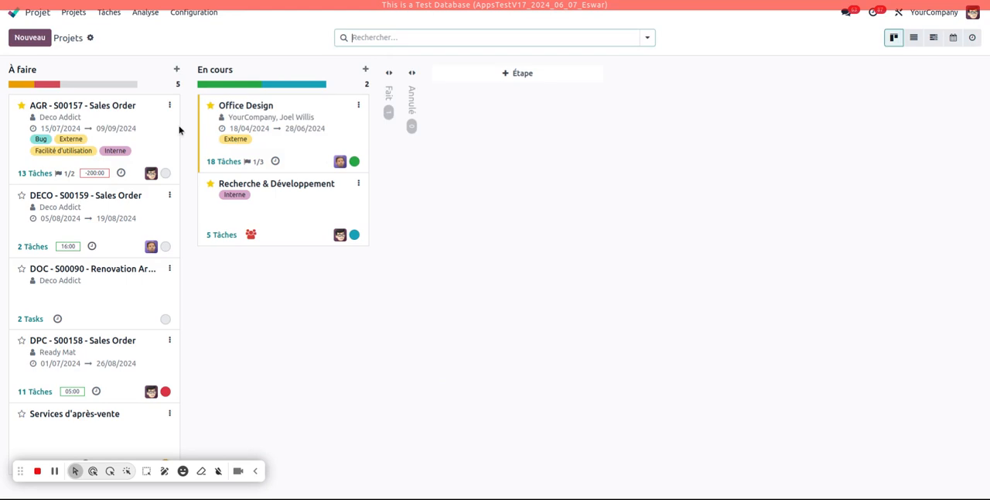
pyautogui.click(255, 126)
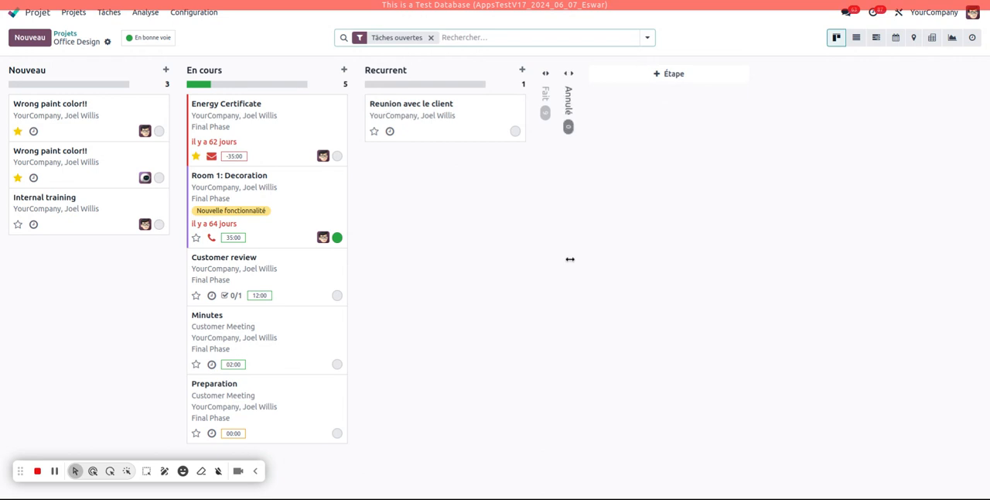
pyautogui.click(197, 15)
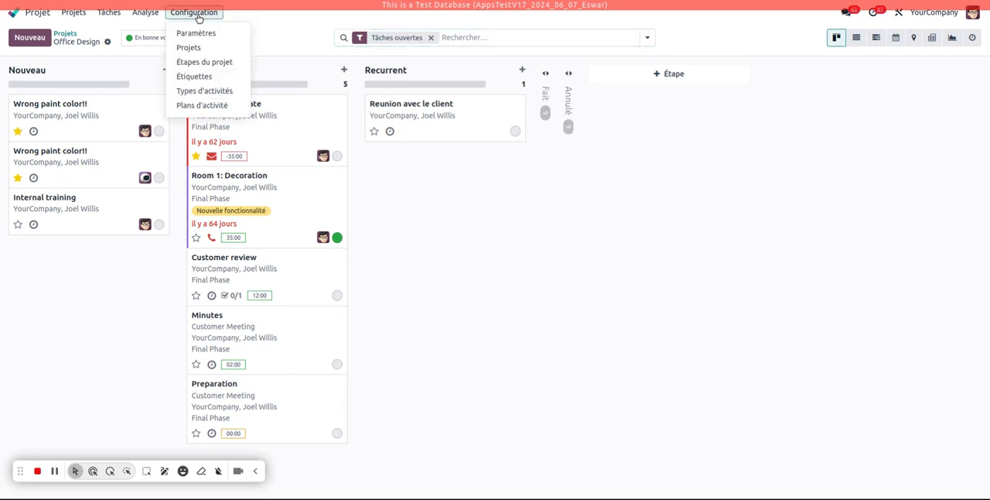
pyautogui.click(224, 92)
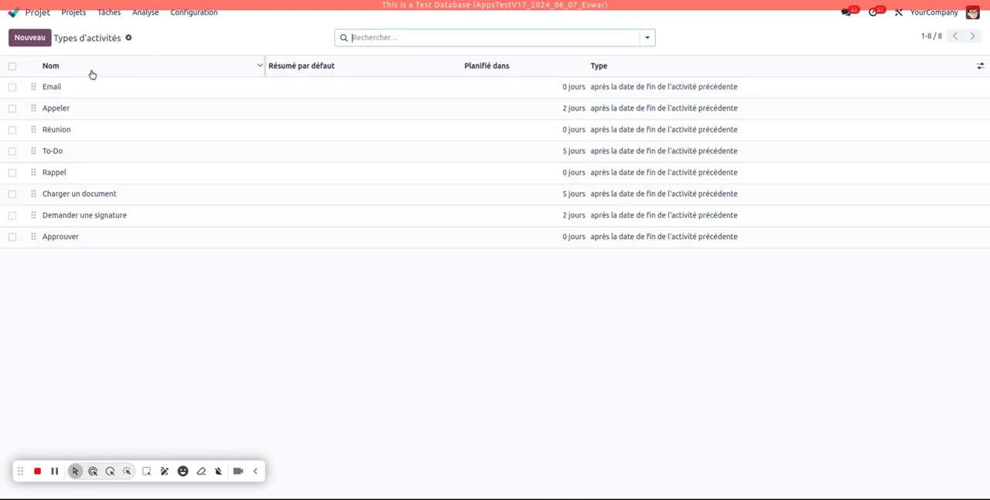
pyautogui.click(31, 40)
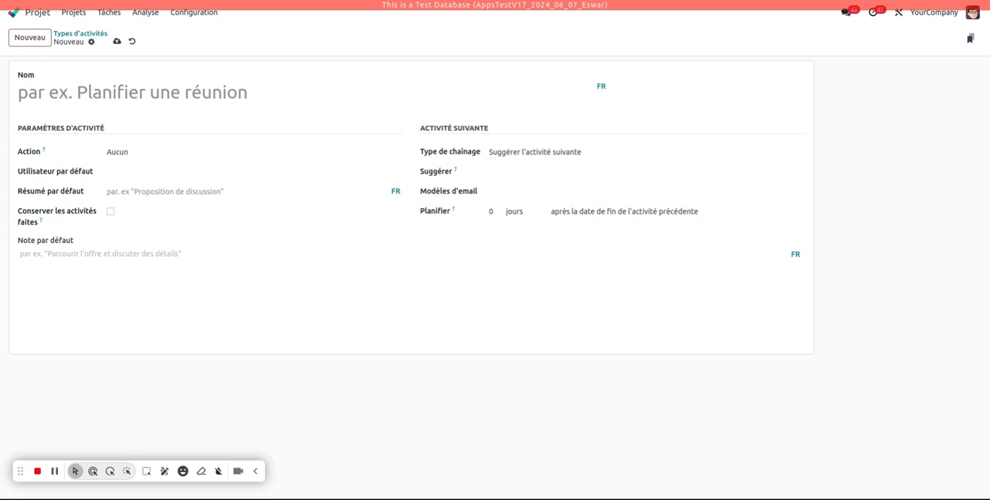
# Step: Name the new activity type "Point avec le client - Hebdo" and save it
pyautogui.click(146, 93)
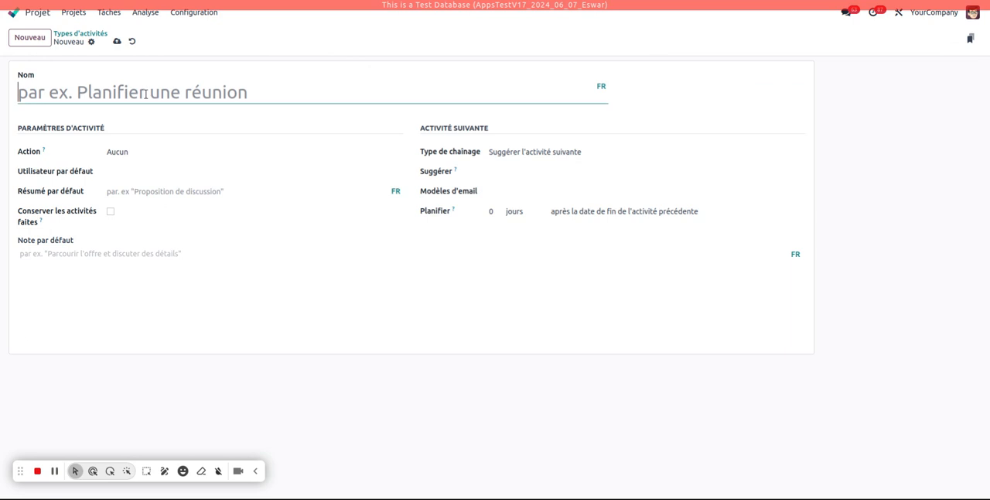
pyautogui.write('point avec le client')
pyautogui.click(24, 93)
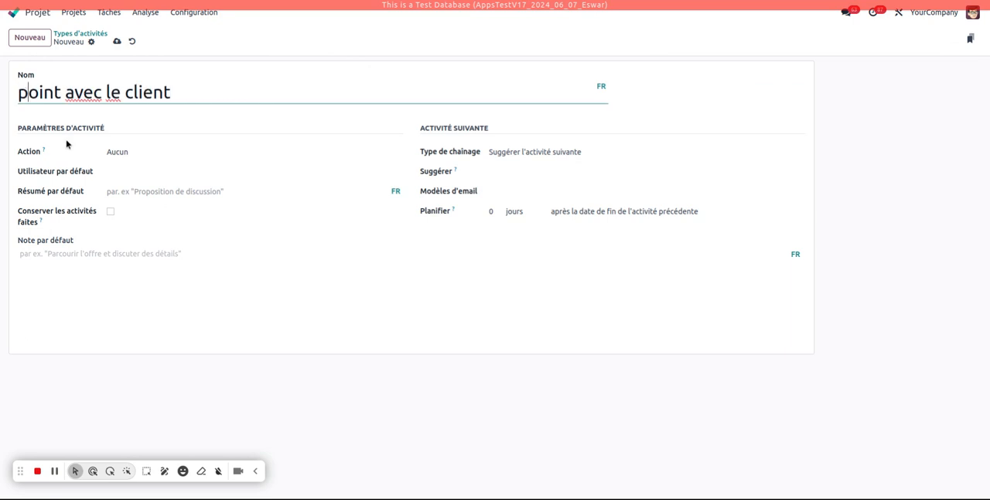
pyautogui.press('BackSpace')
pyautogui.write('P')
pyautogui.click(183, 92)
pyautogui.write('- Hebdo')
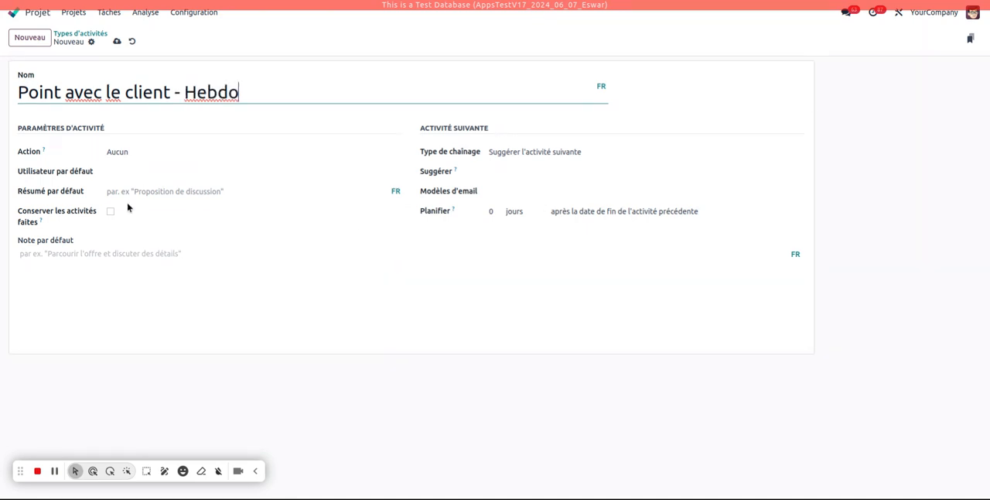
pyautogui.click(149, 155)
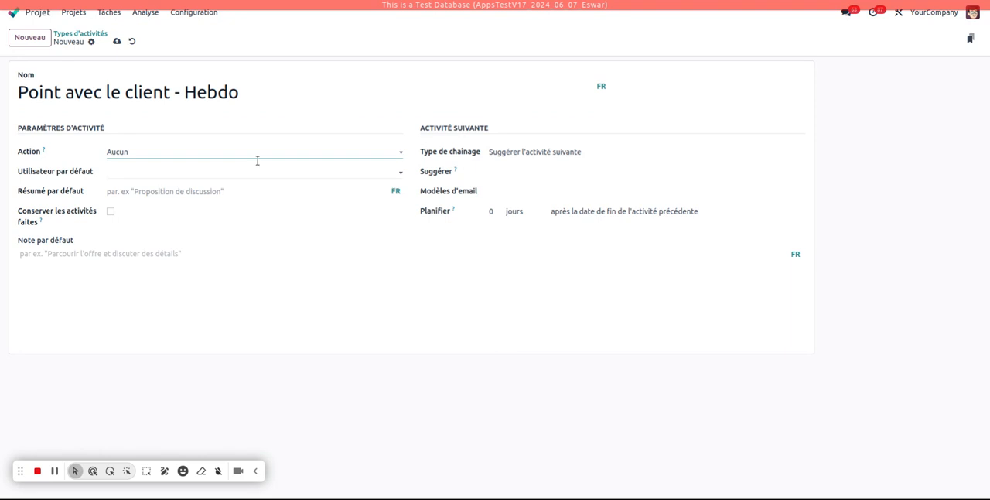
pyautogui.click(117, 41)
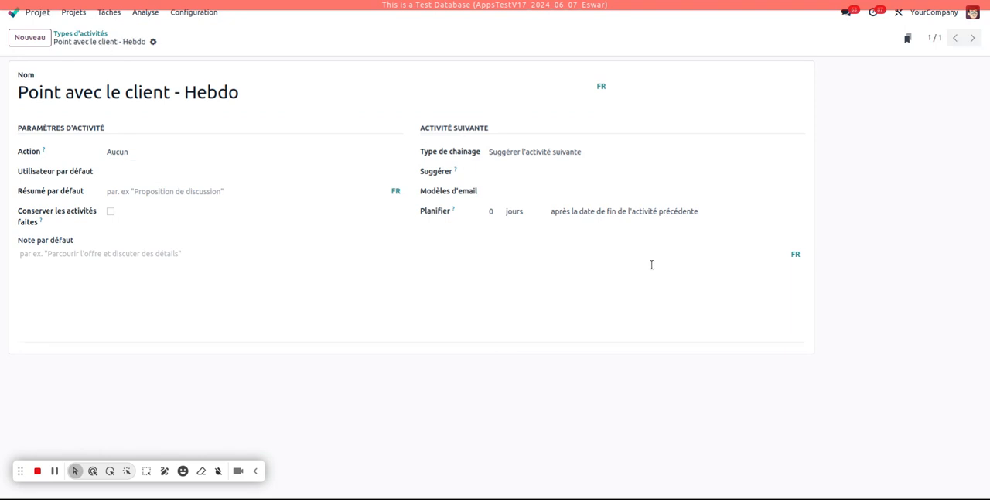
# Step: Set the chaining type to "Déclencher l'activité suivante" and make it trigger "Point avec le client - Hebdo"
pyautogui.click(522, 157)
pyautogui.click(522, 179)
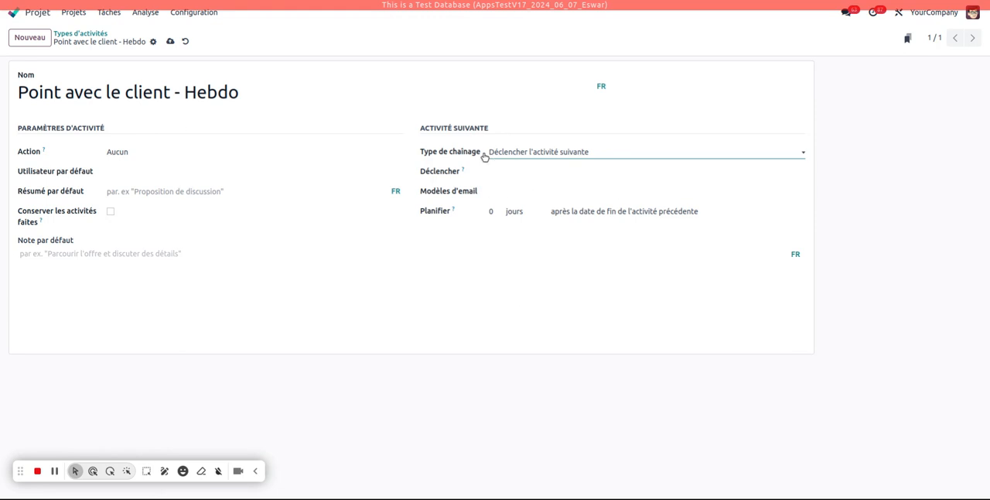
pyautogui.click(537, 174)
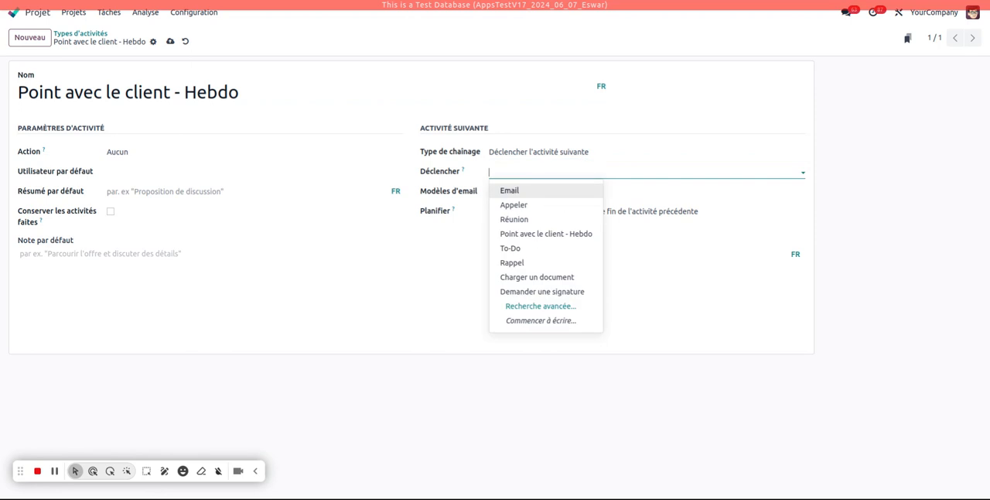
pyautogui.write('poi')
pyautogui.click(548, 191)
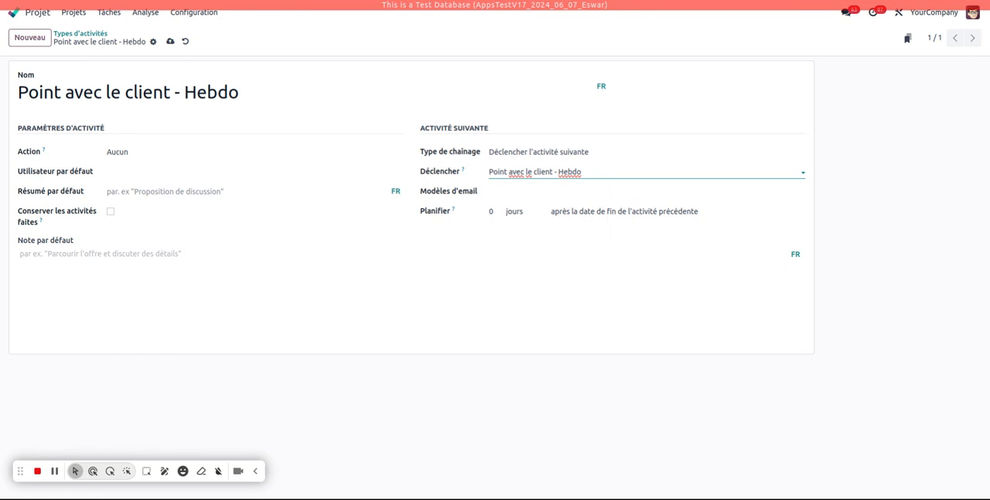
# Step: Schedule the triggered activity 7 days after the previous activity's end date and save the activity type
pyautogui.click(491, 211)
pyautogui.write('7')
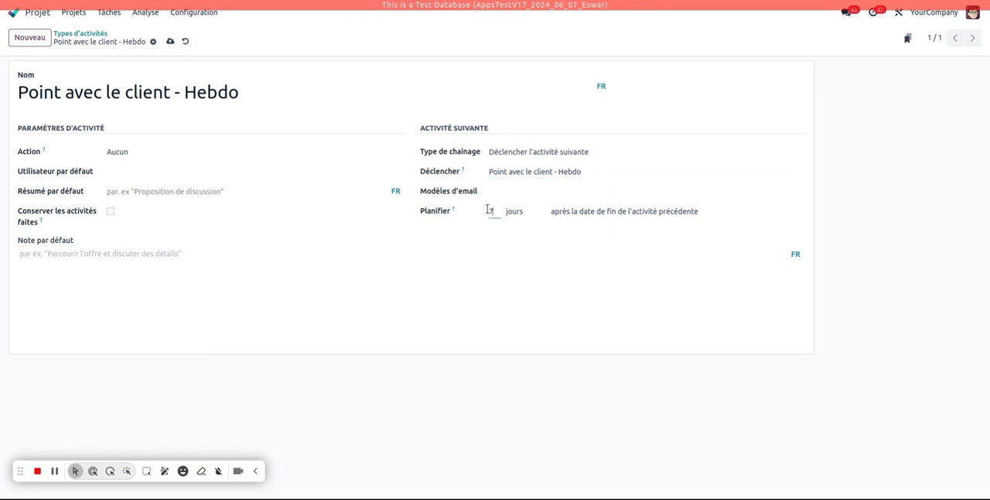
pyautogui.click(559, 300)
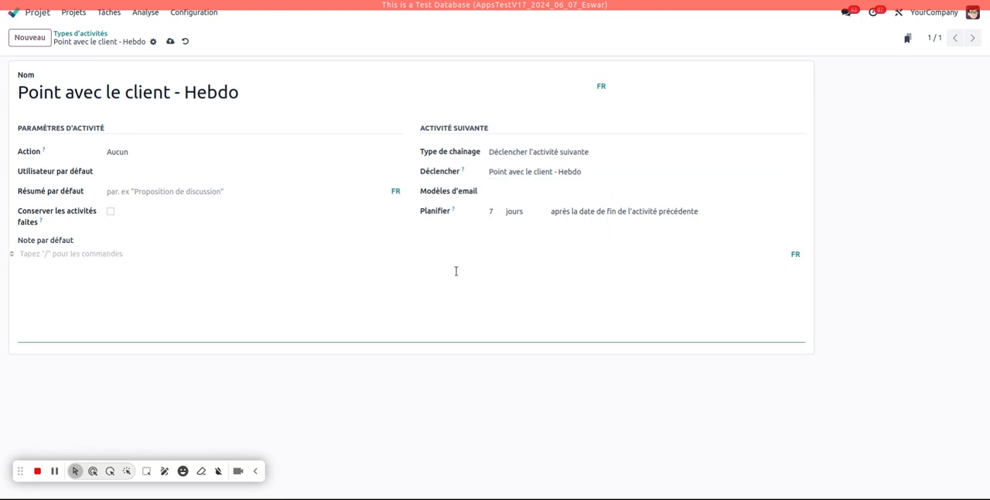
pyautogui.click(601, 215)
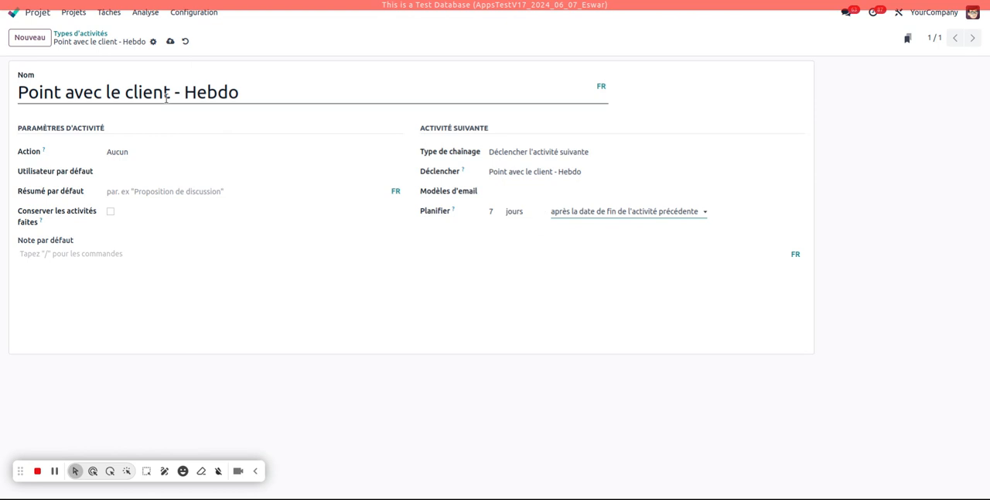
pyautogui.click(171, 41)
# Step: Open the "Reunion avec le client" task in the Office Design project
pyautogui.click(75, 12)
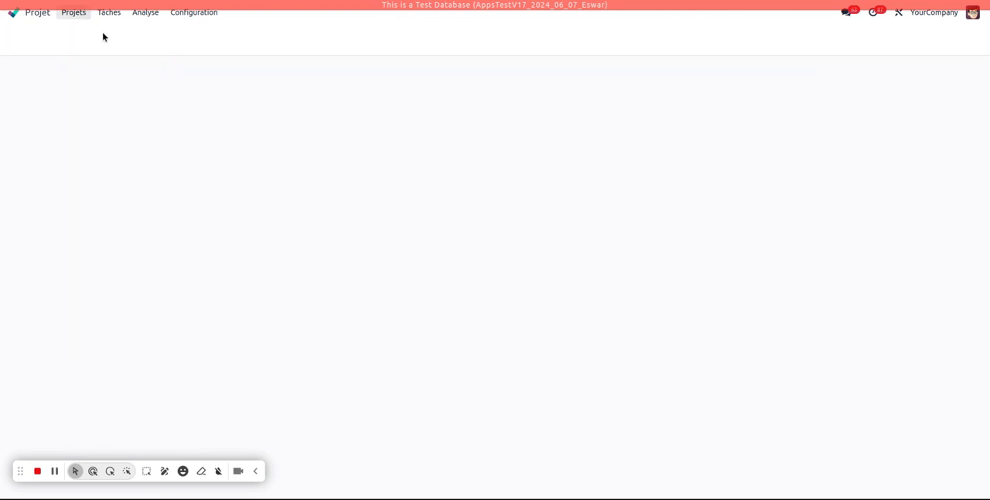
pyautogui.click(280, 126)
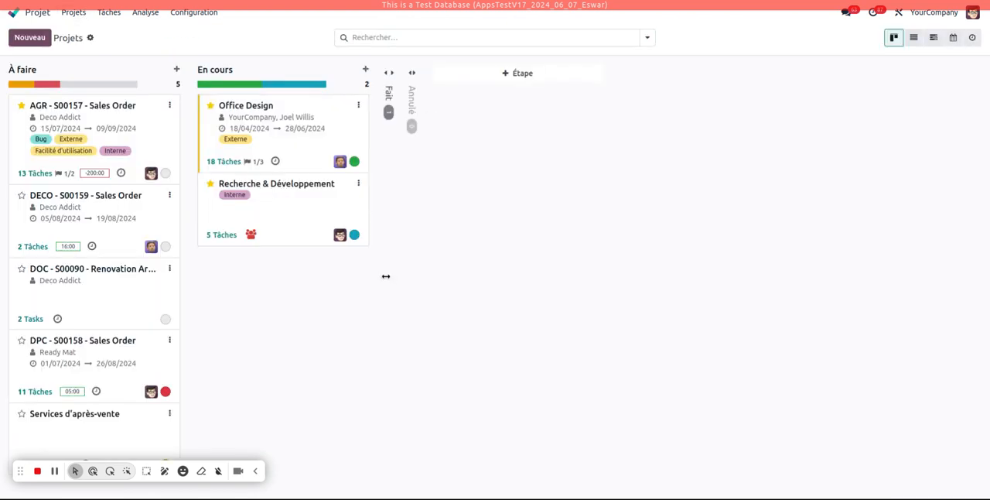
pyautogui.click(406, 116)
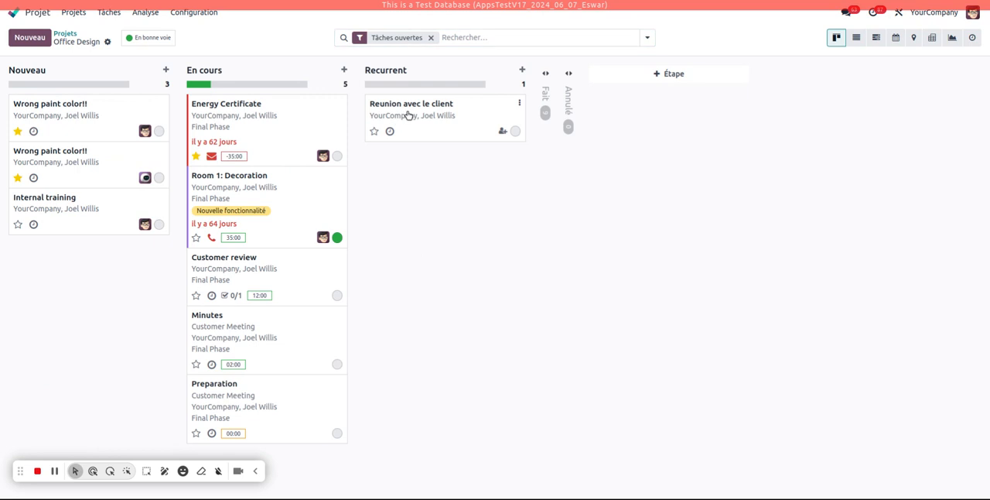
# Step: Start planning an activity on the task with the type "Point avec le client - Hebdo"
pyautogui.click(793, 69)
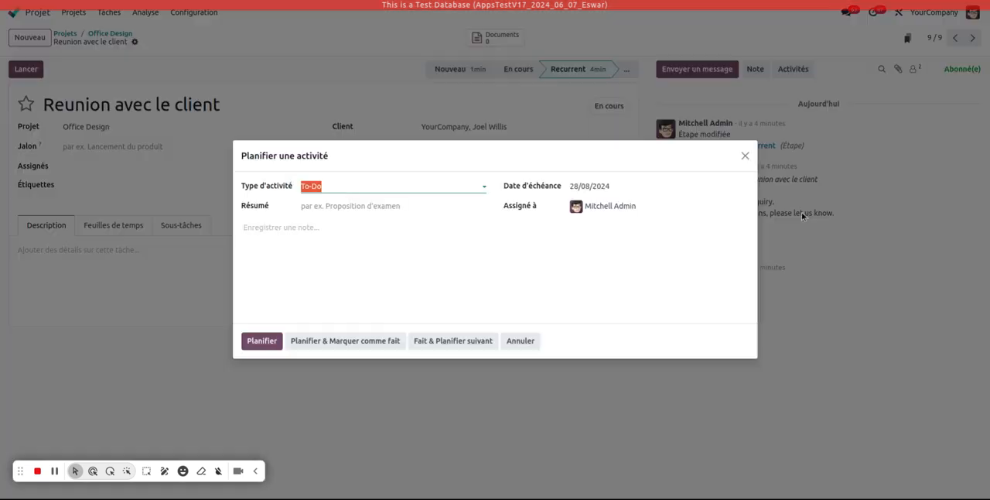
pyautogui.click(346, 187)
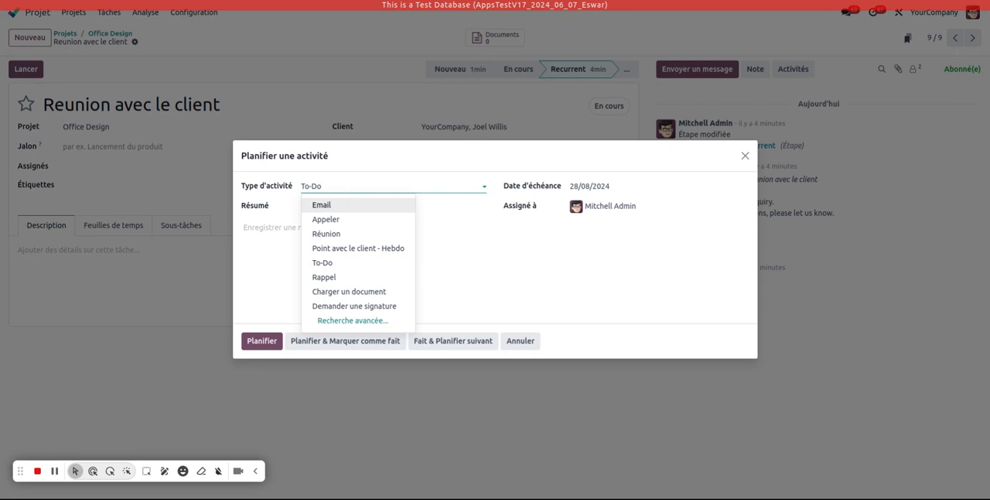
pyautogui.click(353, 249)
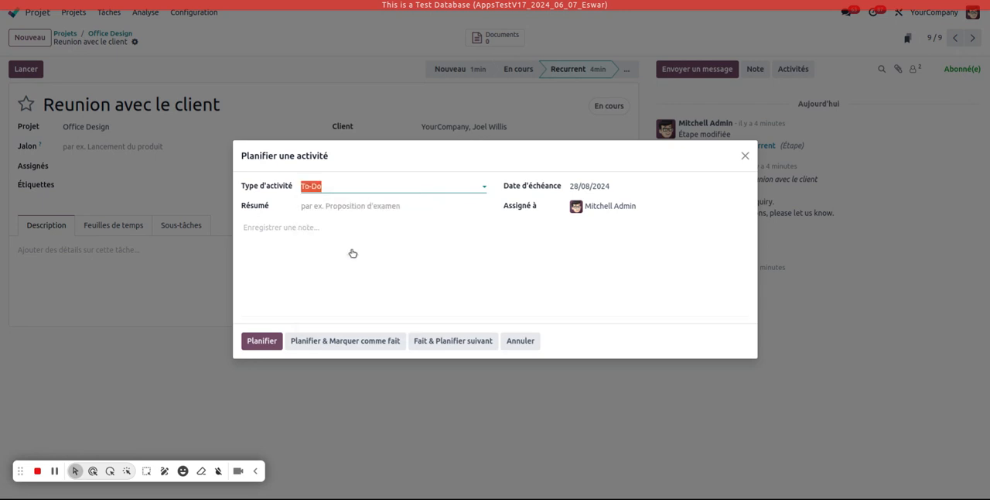
pyautogui.click(325, 208)
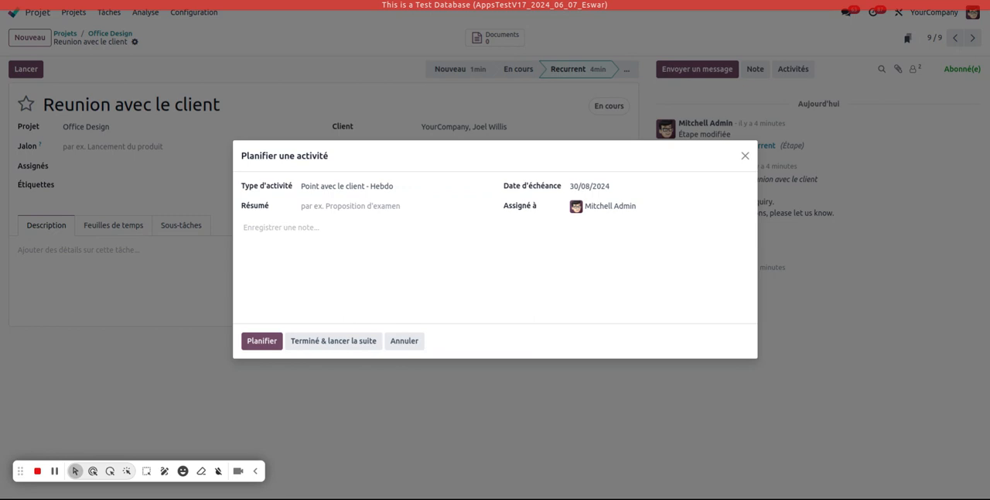
# Step: Enter the summary "Parler du Milestone 5", set the due date to 26/08/2024, and schedule the activity
pyautogui.click(350, 206)
pyautogui.write('Par')
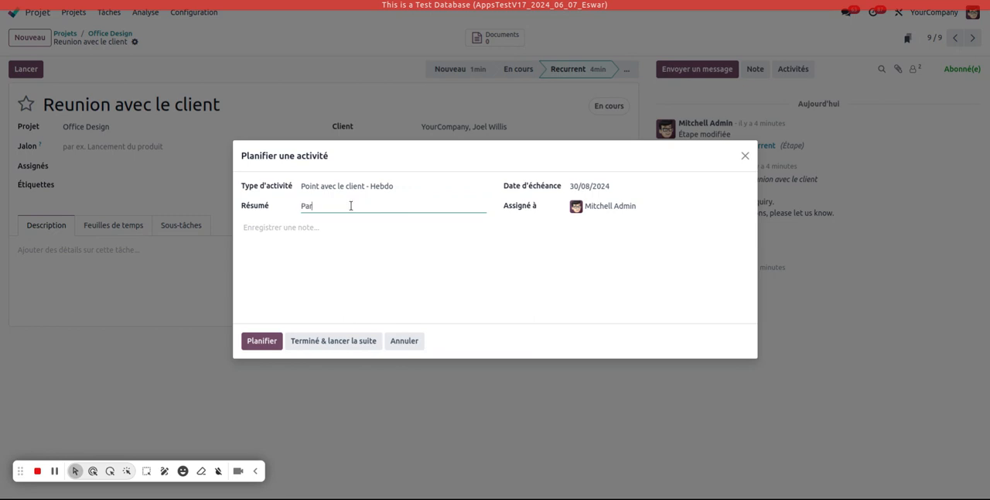
pyautogui.write('ler du Milestone 5')
pyautogui.click(593, 189)
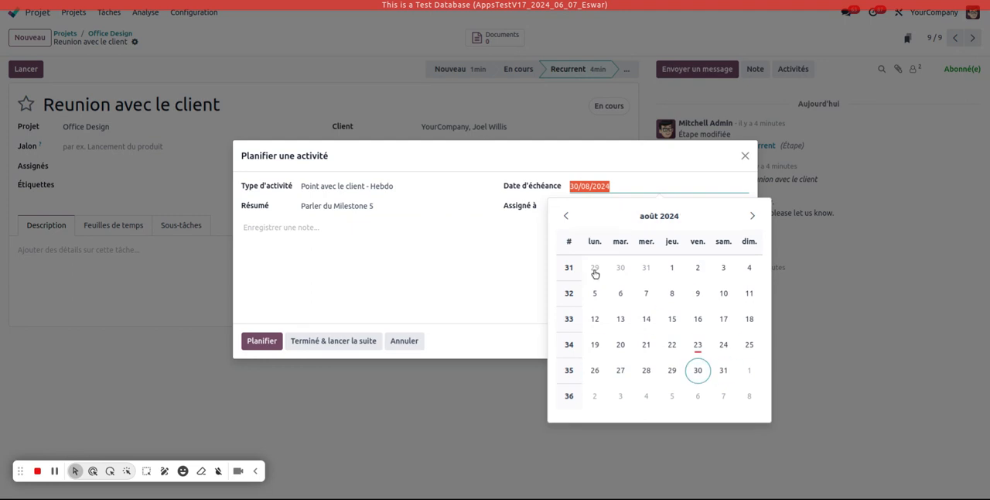
pyautogui.click(594, 370)
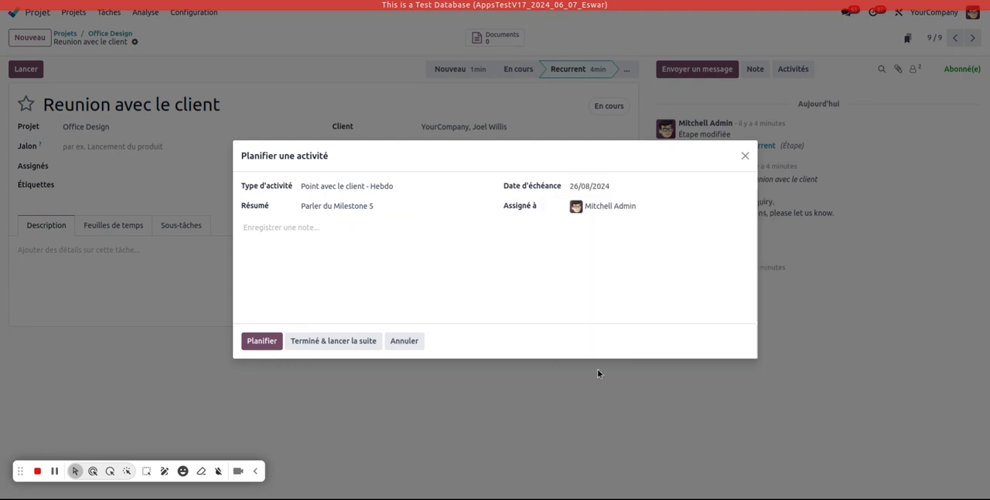
pyautogui.click(262, 341)
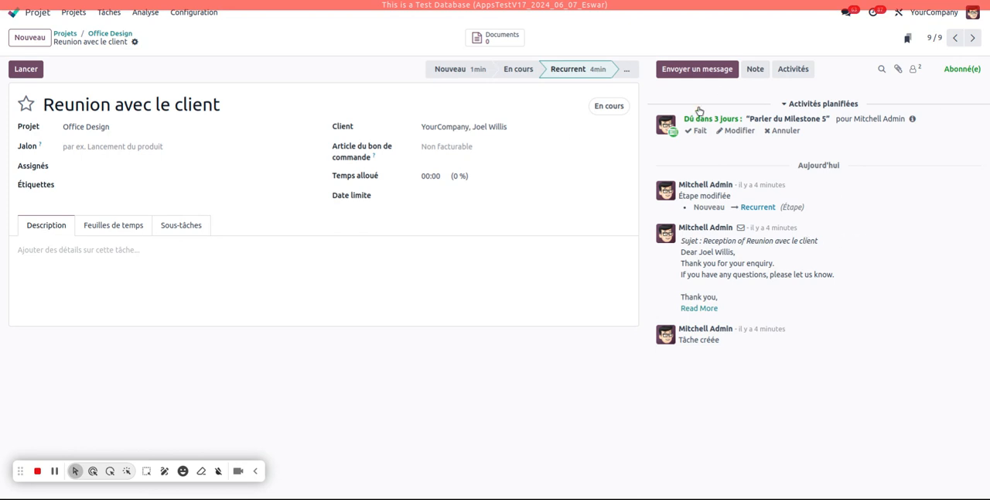
# Step: Mark the "Parler du Milestone 5" activity as done with the comment "Fait c est bon" and plan the next one
pyautogui.click(696, 130)
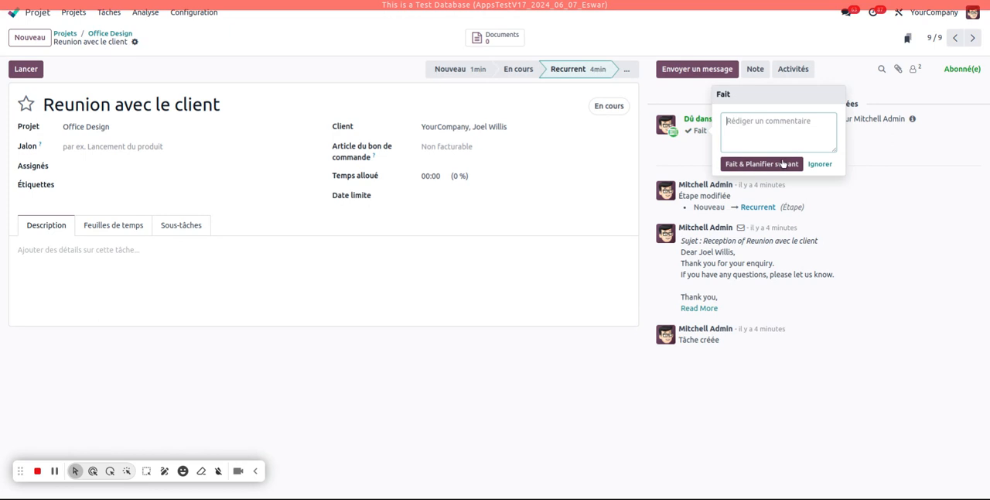
pyautogui.write('F')
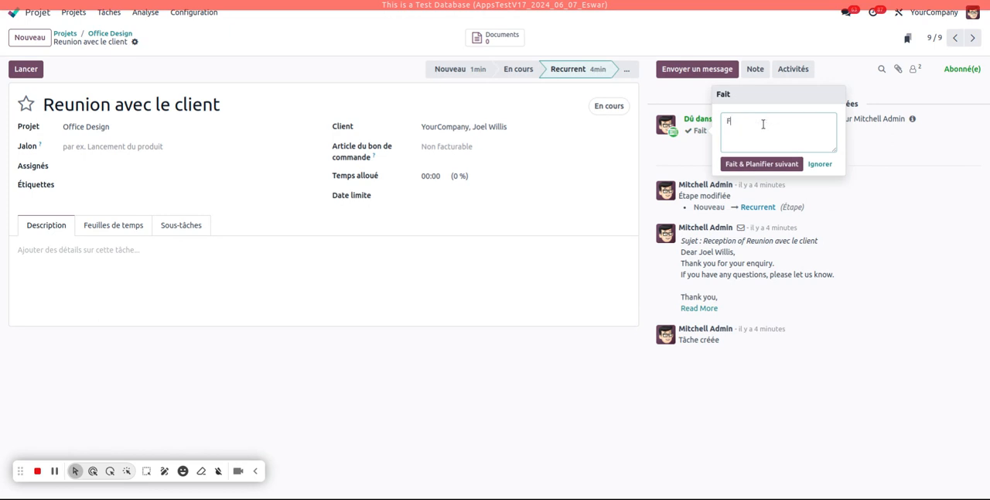
pyautogui.write('ait c est bon')
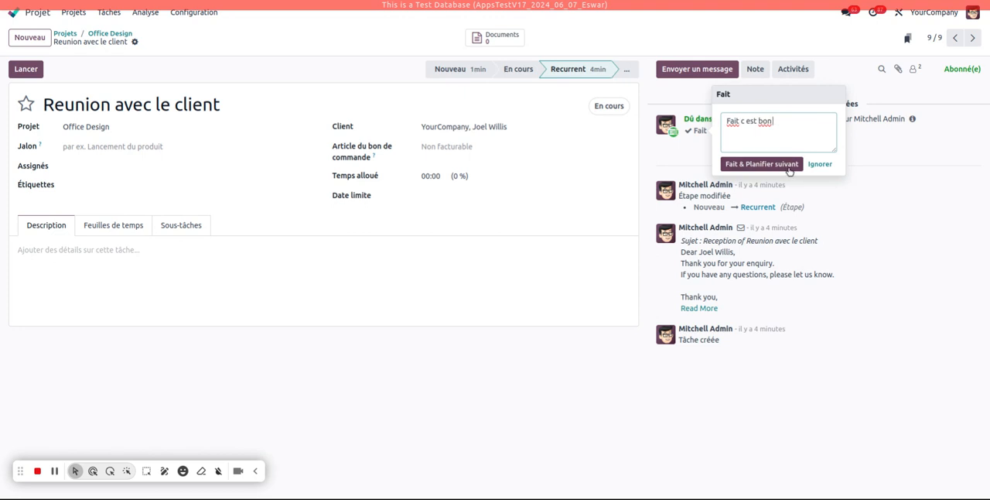
pyautogui.click(789, 170)
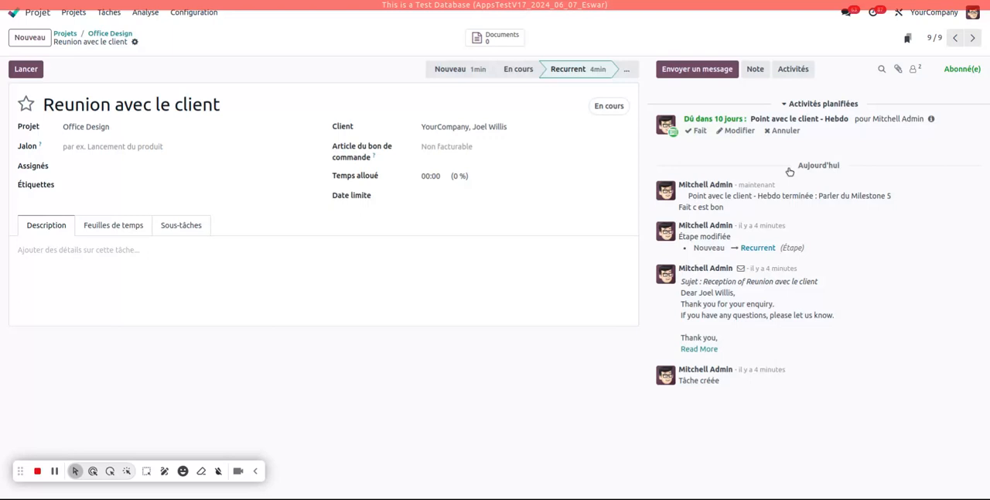
# Step: Examine the logged completion and the due date of the triggered activity, and return to the apps overview
pyautogui.moveTo(740, 207); pyautogui.dragTo(678, 182)
pyautogui.click(679, 183)
pyautogui.click(931, 120)
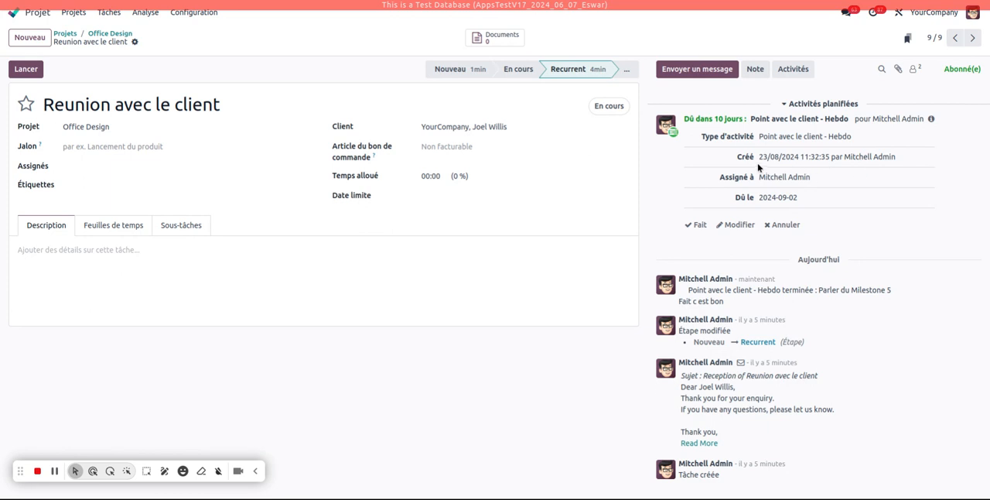
pyautogui.moveTo(759, 197); pyautogui.dragTo(806, 200)
pyautogui.click(942, 197)
pyautogui.click(33, 16)
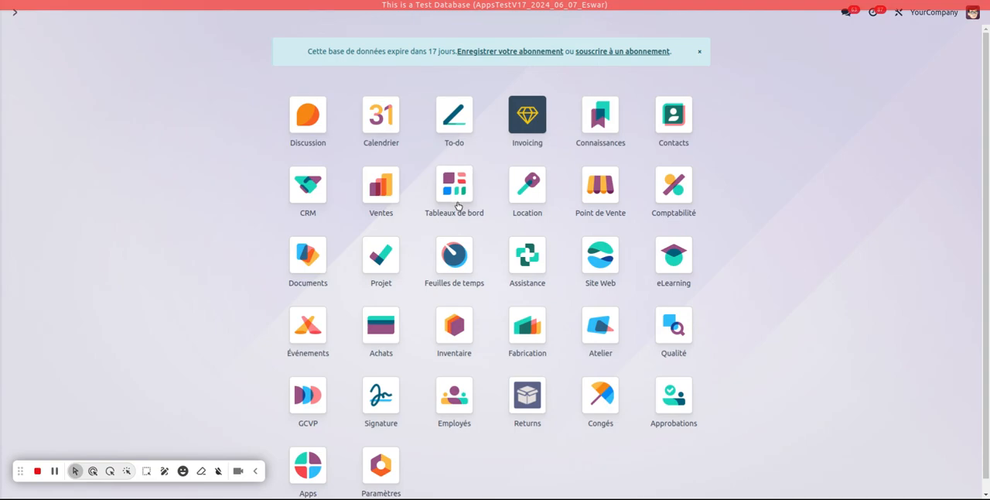